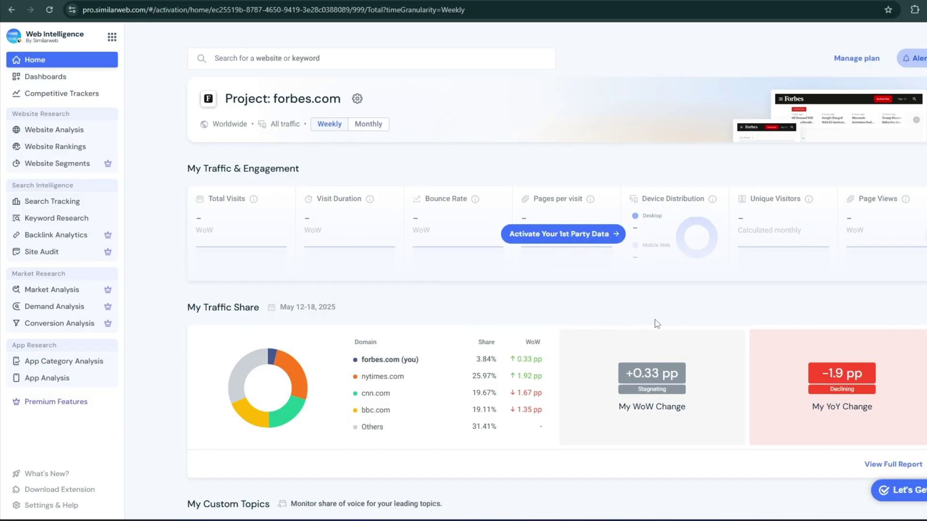
Choose Similarweb's estimates as the forbes.com dashboard's data source and scroll through the filled report
left_click(570, 235)
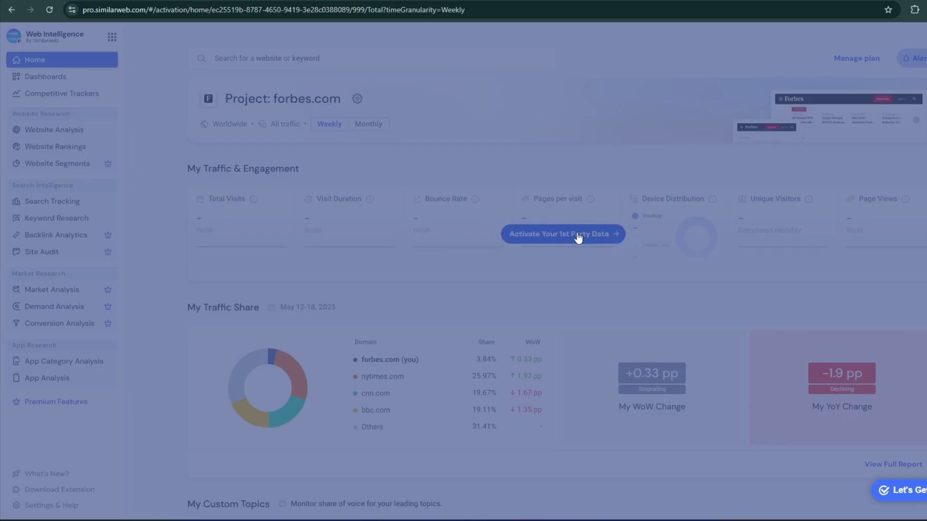
left_click(622, 319)
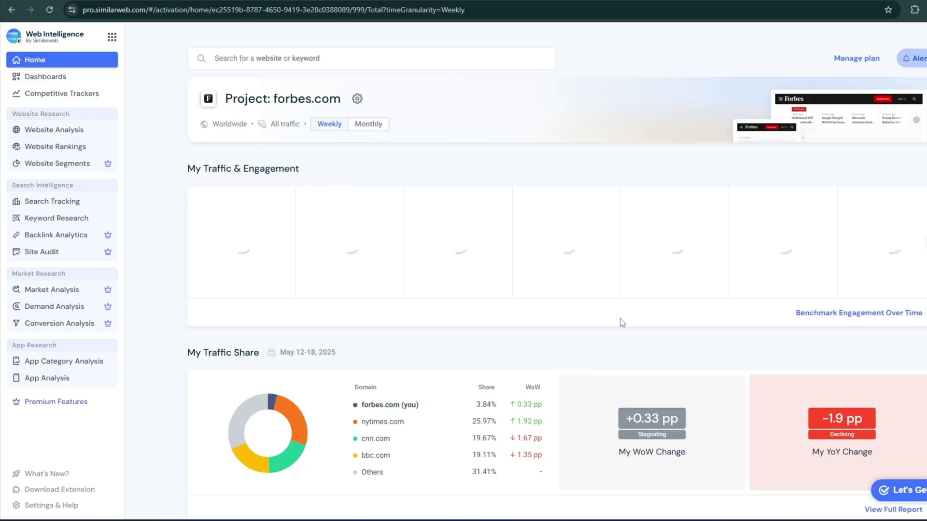
scroll(811, 319, "down", 2)
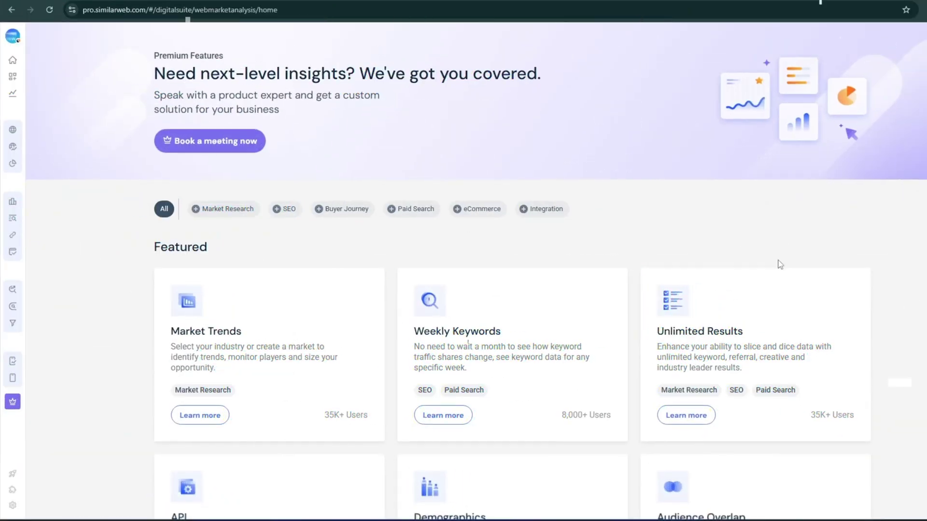
scroll(823, 307, "down", 2)
scroll(823, 307, "down", 5)
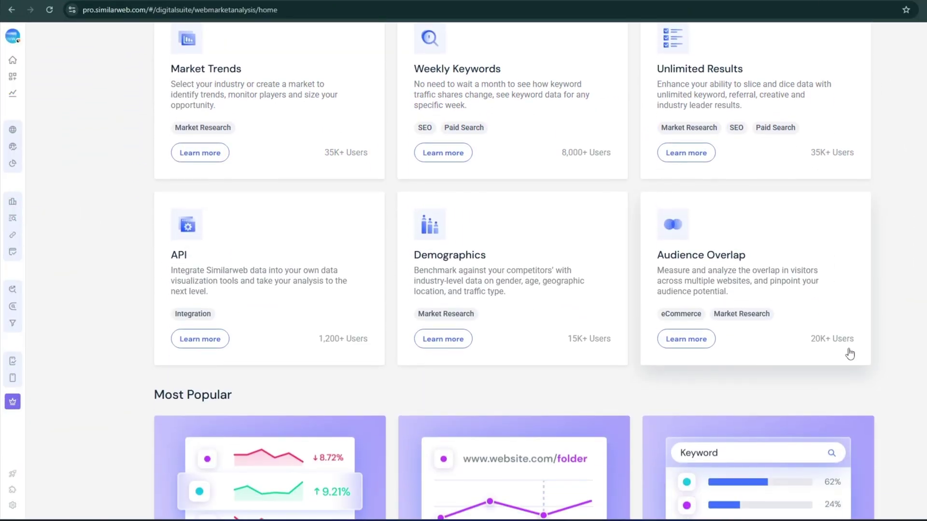
scroll(851, 357, "down", 1)
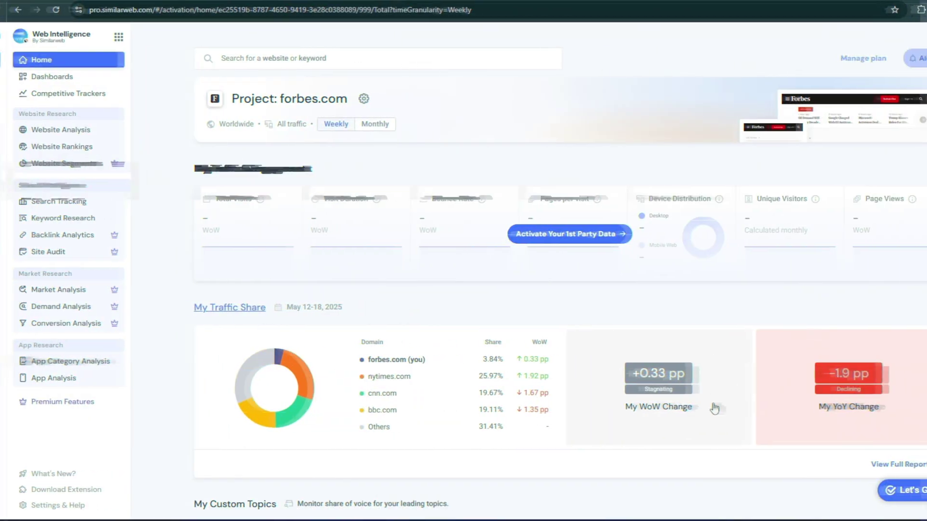
left_click(578, 235)
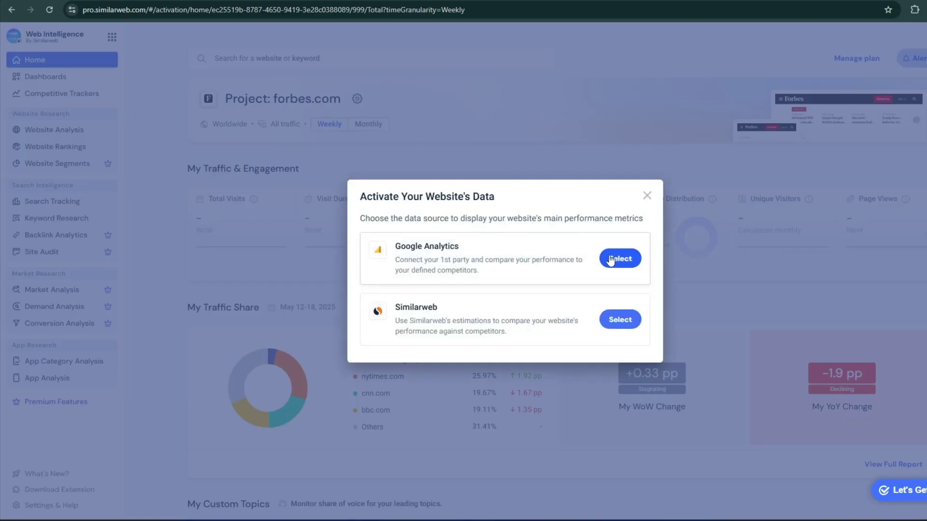
left_click(620, 320)
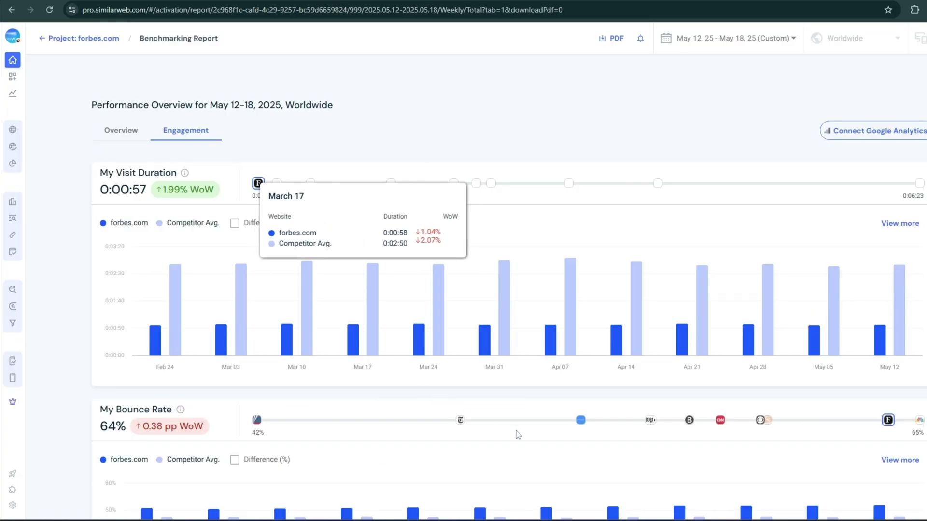
scroll(518, 435, "down", 5)
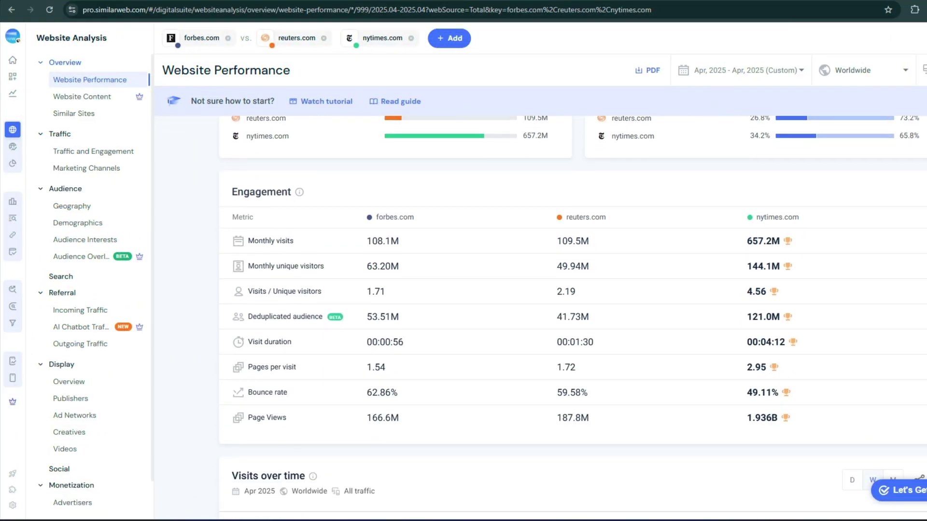
Scroll through the forbes.com, reuters.com and nytimes.com performance comparisons, then switch to the search overview
scroll(573, 312, "down", 3)
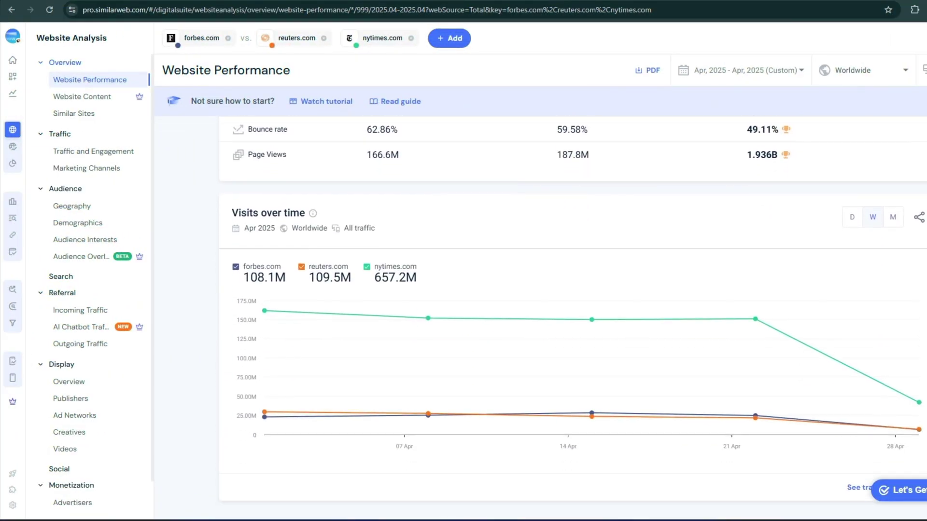
scroll(573, 312, "down", 1)
scroll(573, 311, "down", 2)
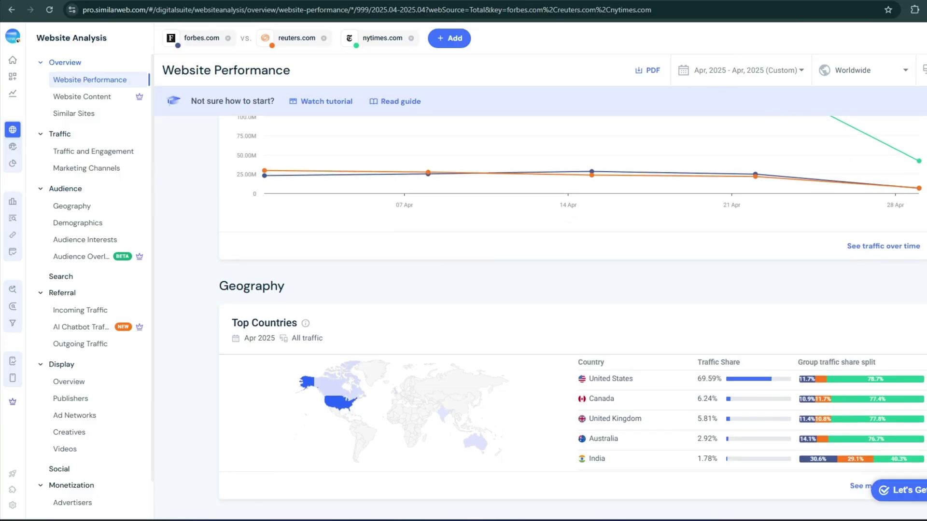
scroll(572, 312, "down", 4)
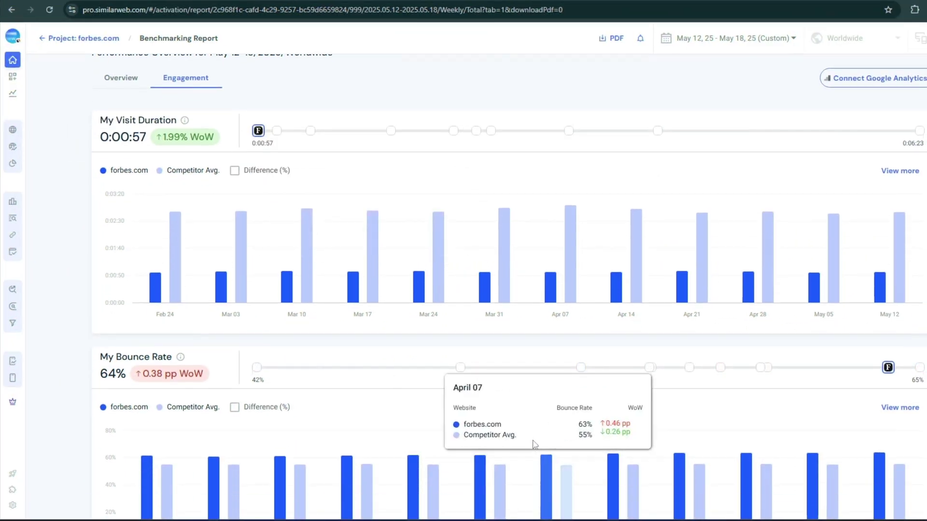
scroll(534, 445, "down", 3)
scroll(509, 288, "down", 6)
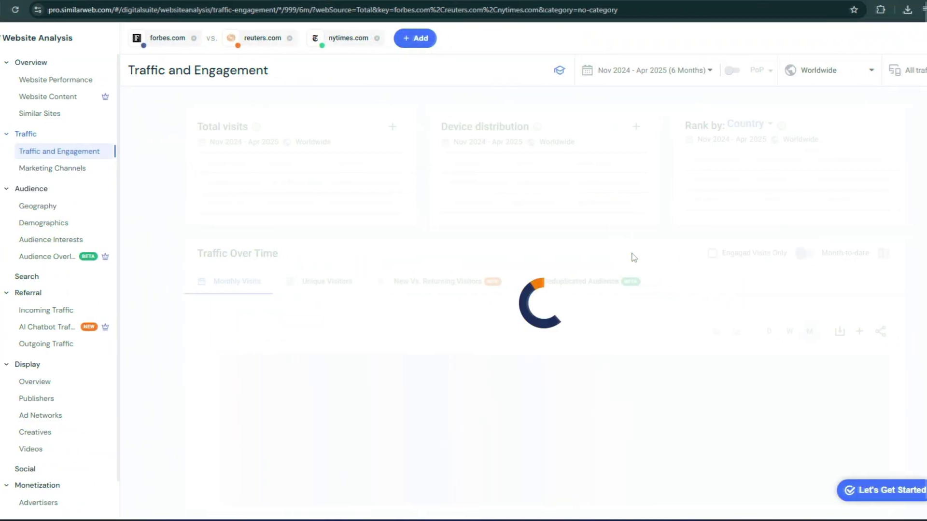
scroll(635, 259, "down", 5)
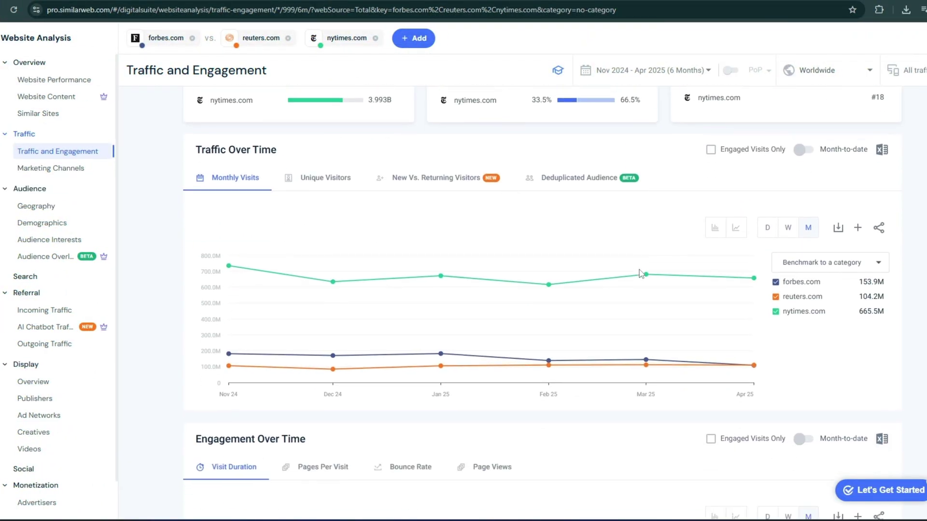
scroll(675, 338, "down", 3)
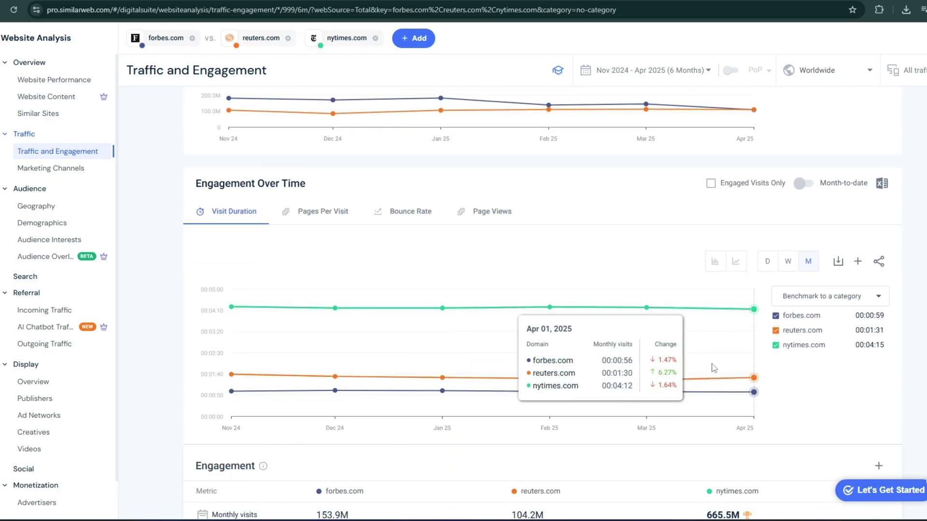
scroll(926, 390, "down", 1)
left_click(25, 276)
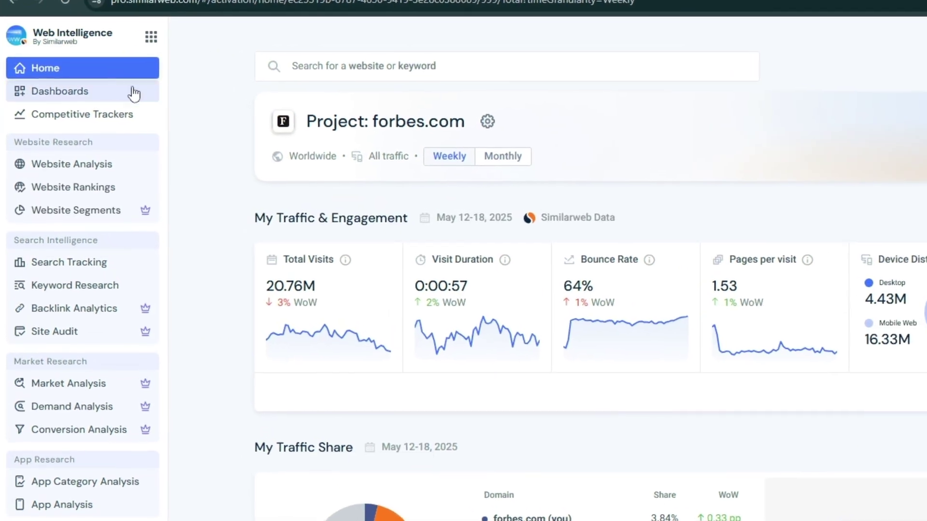
Open the Geography report to compare traffic share by country for the three sites
left_click(78, 165)
left_click(232, 256)
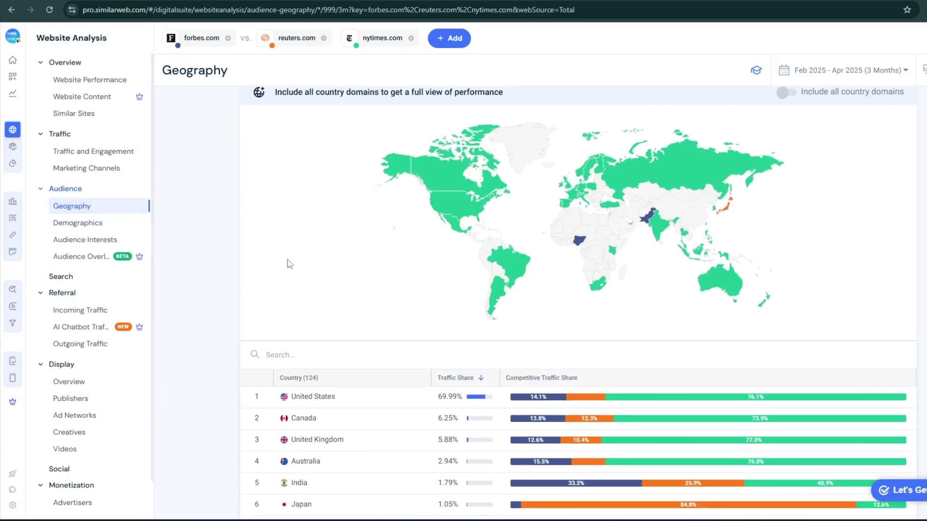
scroll(289, 263, "down", 8)
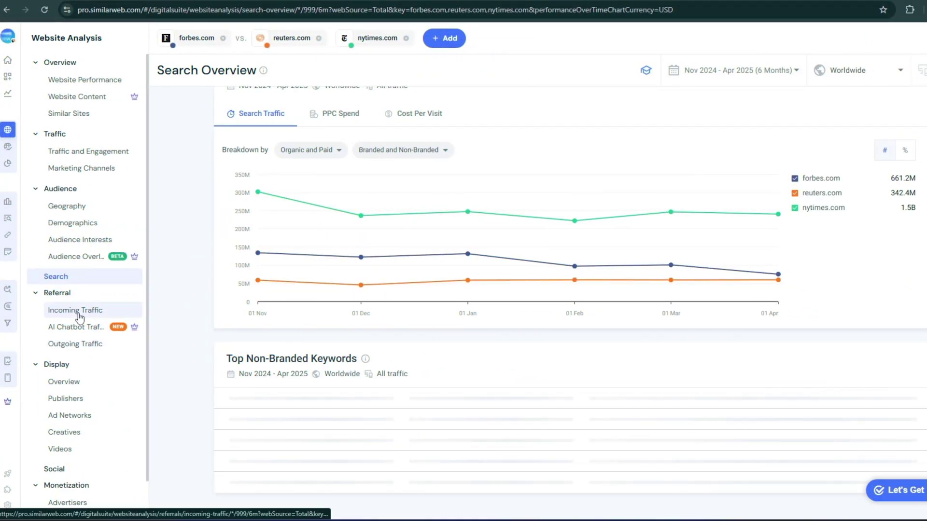
Review the Incoming Traffic referral comparison, then view the audience Demographics comparison
left_click(78, 313)
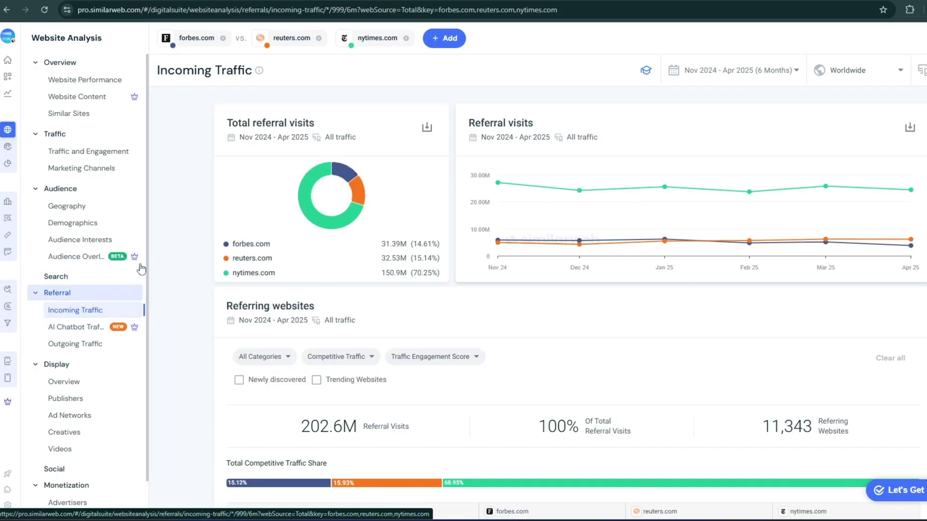
scroll(569, 290, "down", 4)
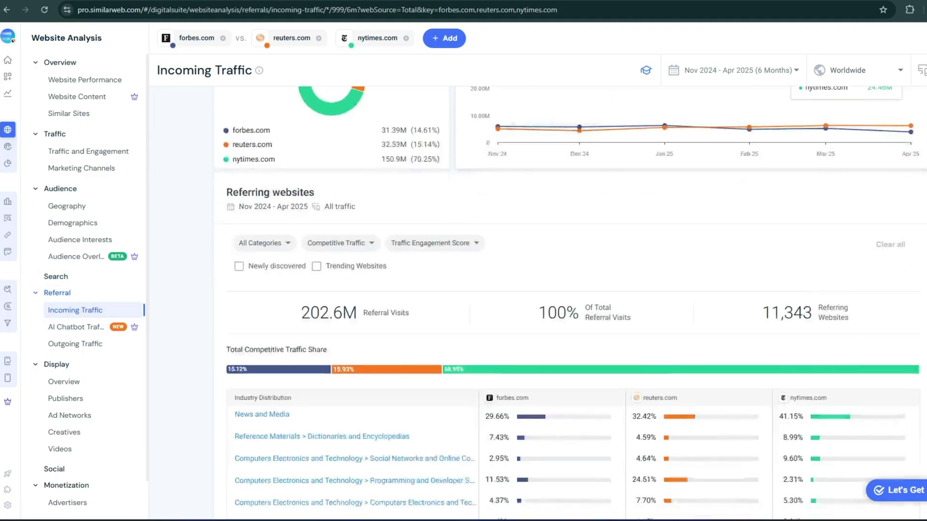
scroll(570, 290, "down", 4)
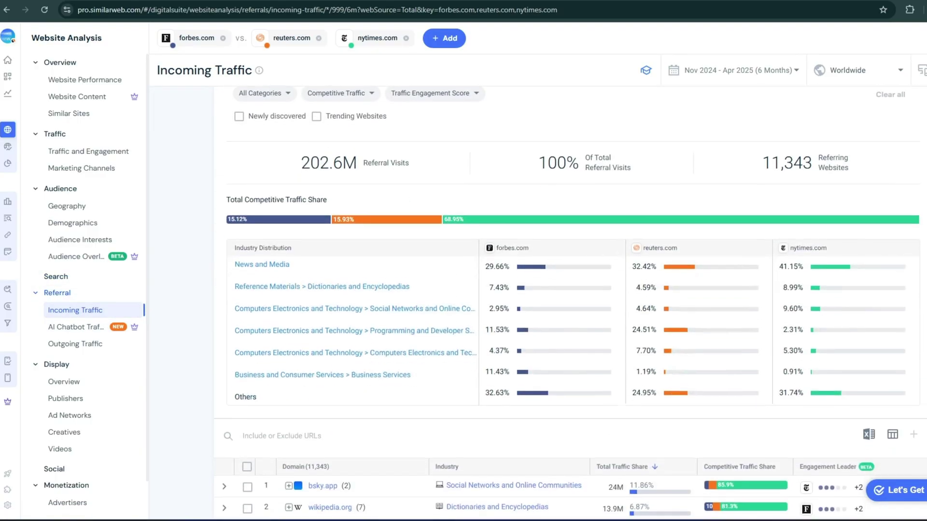
scroll(570, 290, "down", 3)
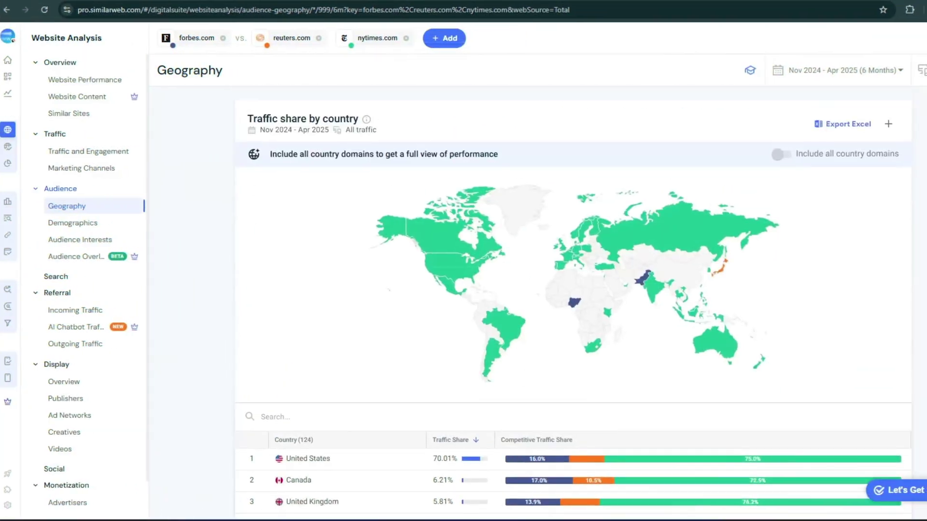
left_click(71, 224)
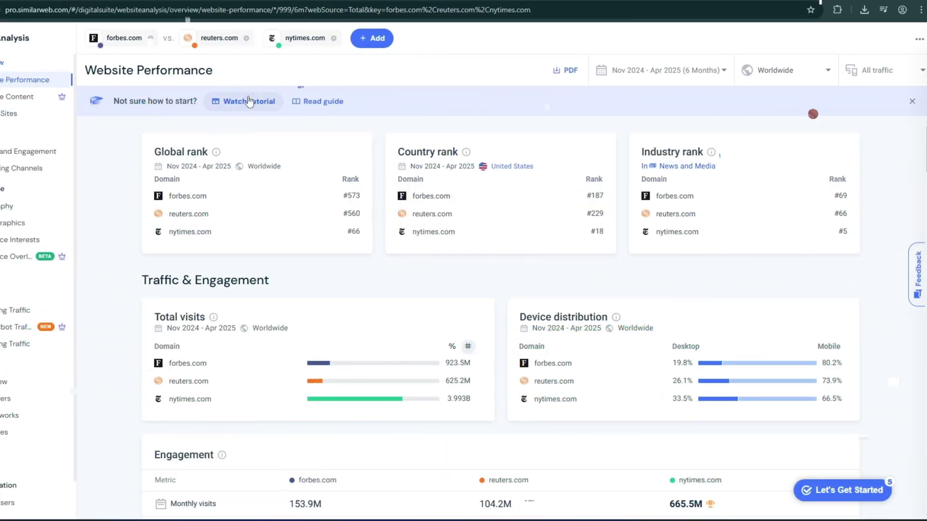
Play the getting-started tutorial video and skip ahead through it
left_click(248, 101)
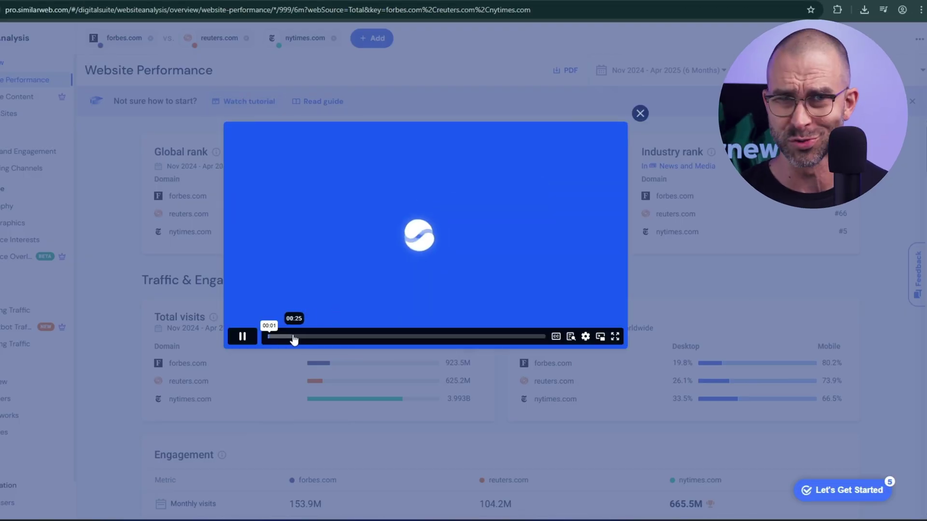
left_click(292, 337)
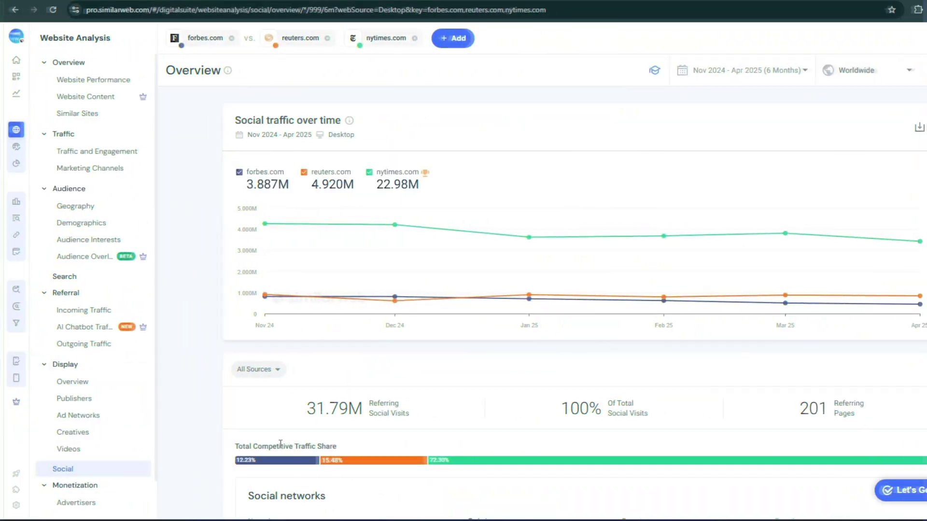
scroll(573, 303, "down", 5)
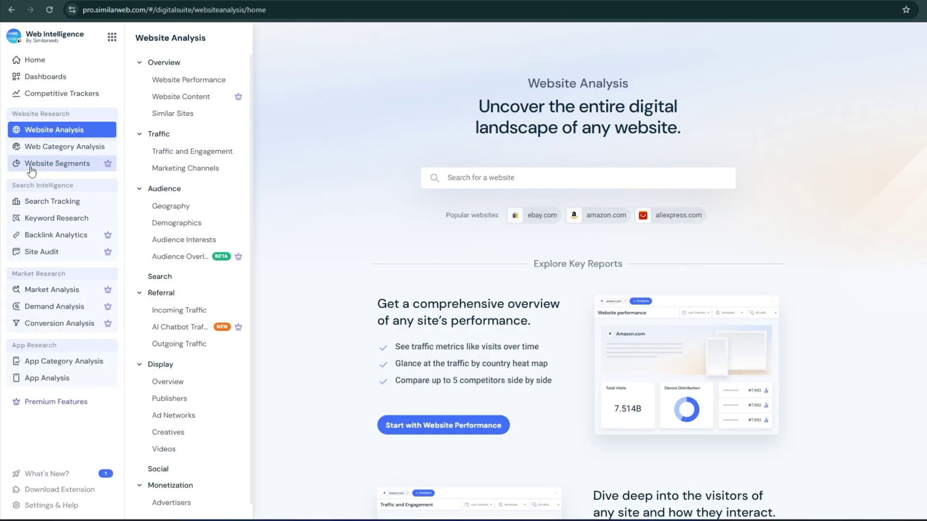
Browse Web Category Analysis, reuters.com Demographics, and the website content analysis
left_click(43, 146)
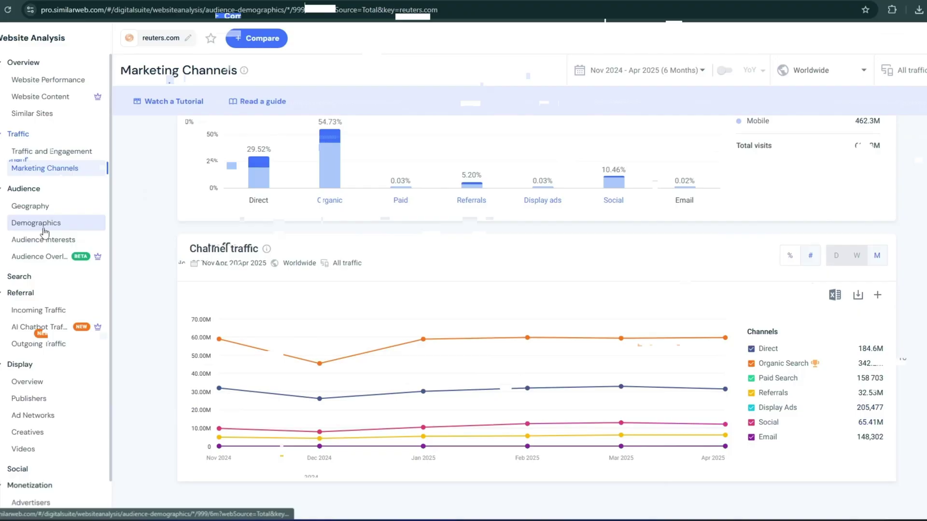
left_click(43, 225)
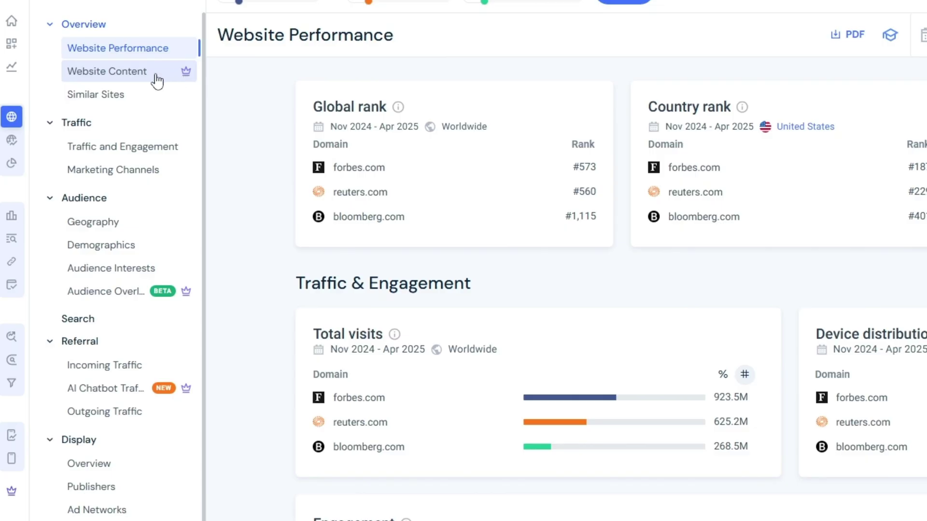
left_click(156, 78)
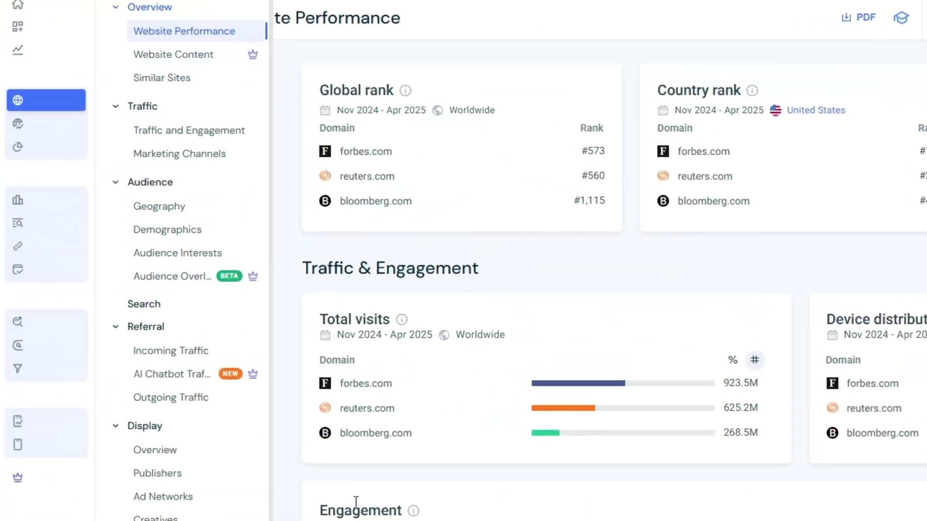
Open the keyword overview for 'vpn' and set its Trend Over Time chart to 3M
mouse_move(17, 147)
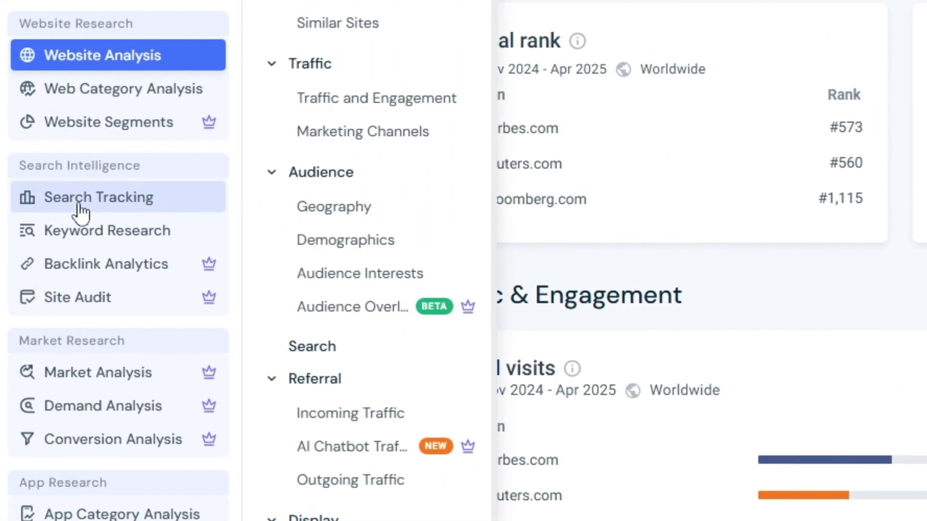
left_click(80, 211)
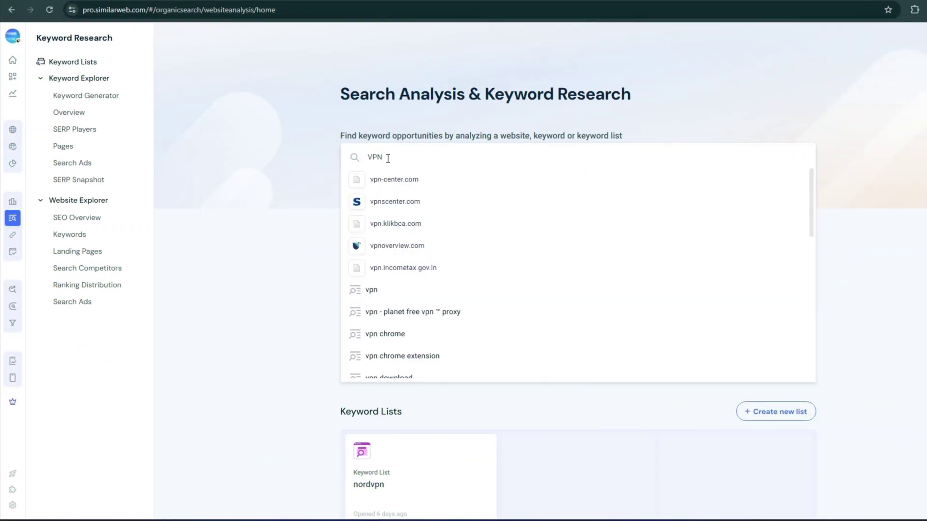
left_click(372, 289)
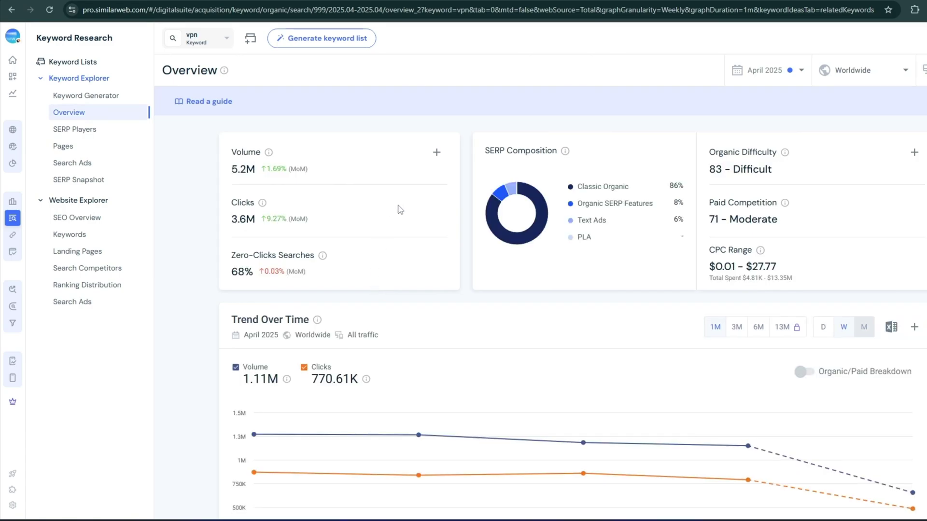
scroll(685, 319, "down", 7)
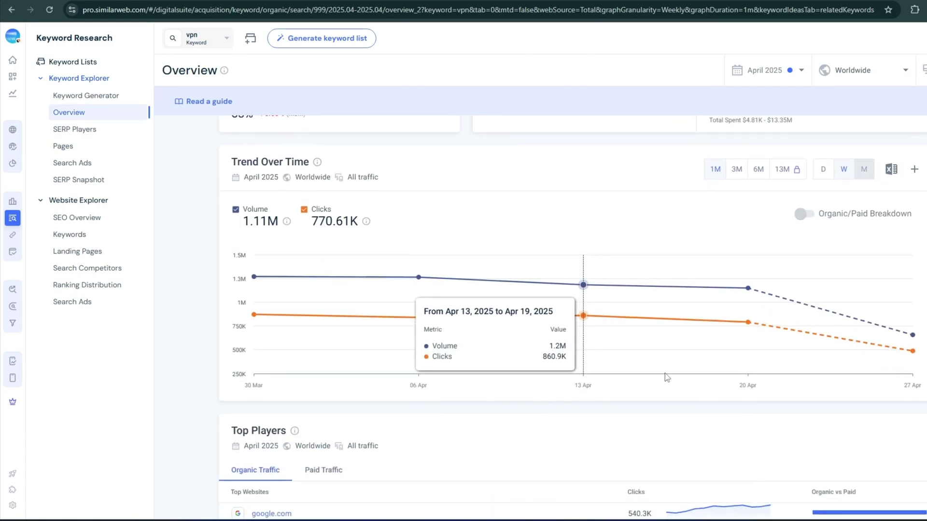
scroll(664, 389, "down", 2)
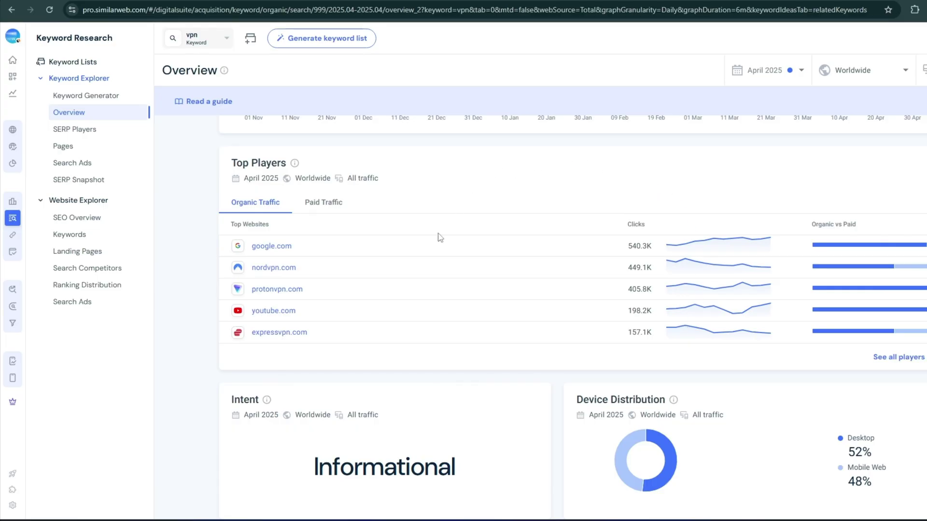
scroll(440, 237, "up", 9)
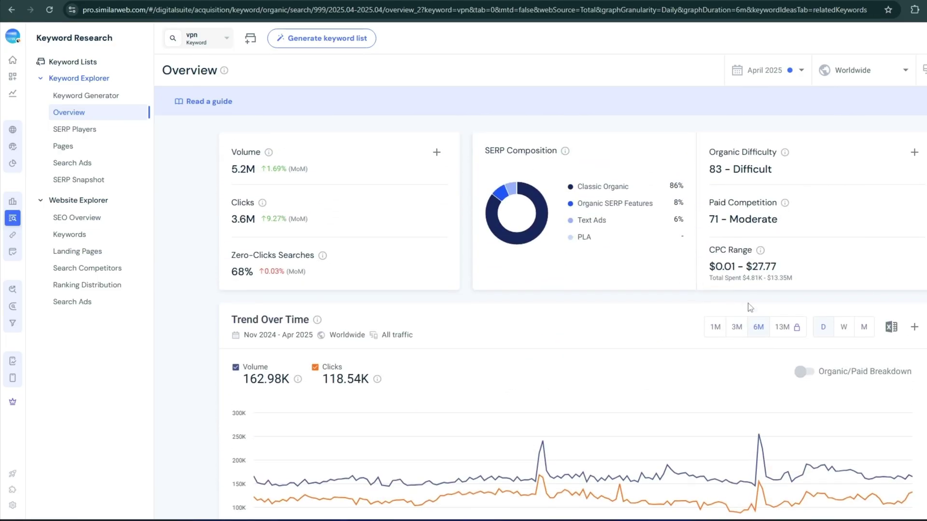
left_click(737, 328)
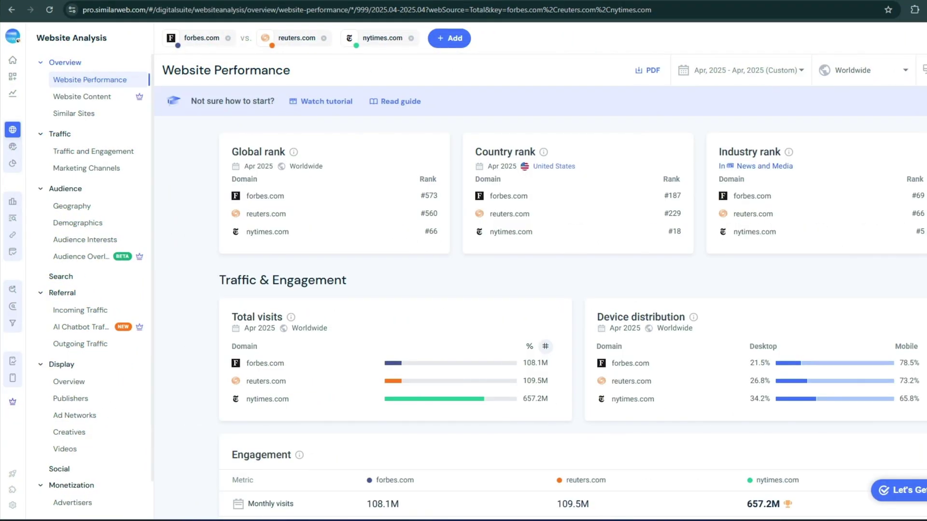
Scroll down the Website Performance comparison page
scroll(573, 319, "down", 5)
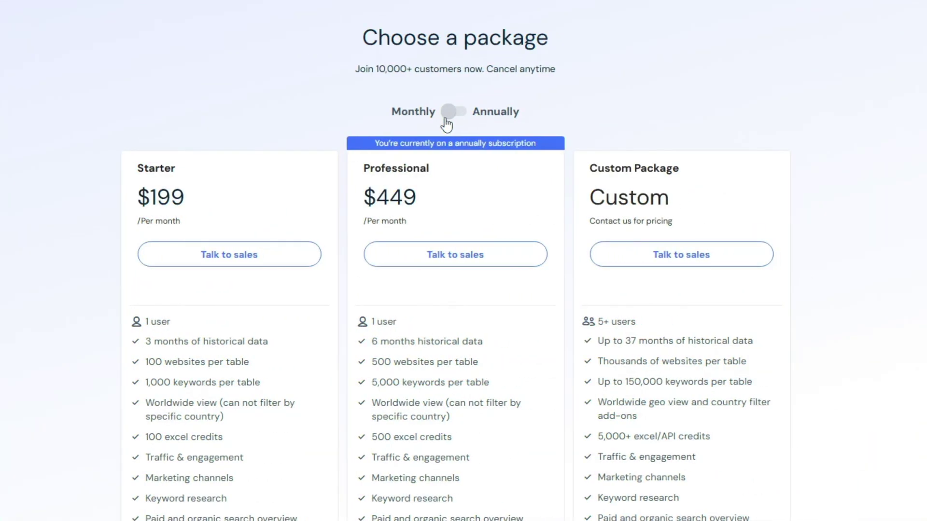
Switch package prices to Annually billing and scroll down the plan comparison table
left_click(454, 113)
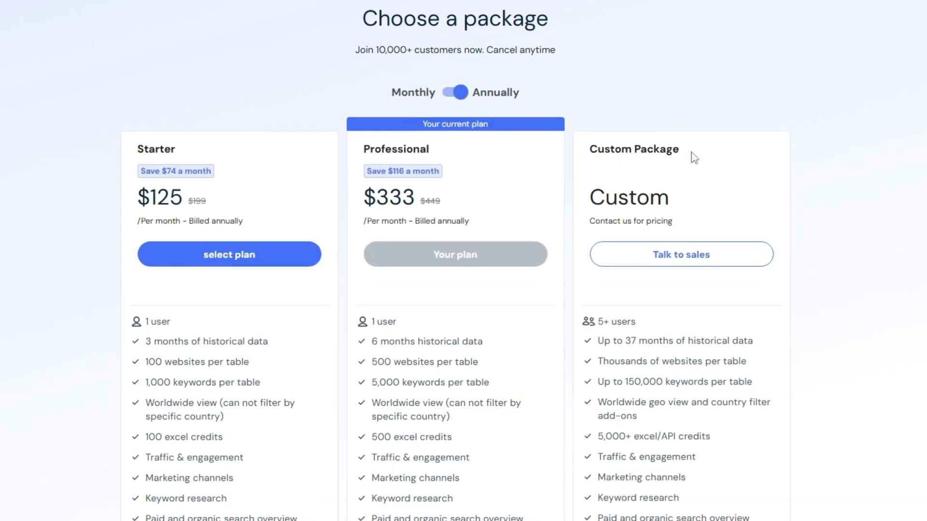
scroll(705, 183, "down", 8)
scroll(717, 211, "down", 5)
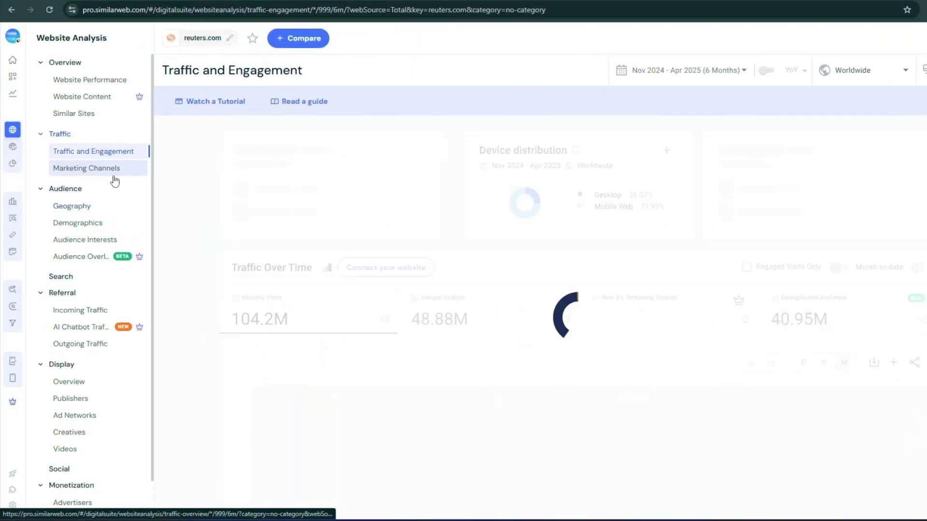
Scroll reuters.com's Engagement Over Time, then view its Marketing Channels channel traffic breakdown
scroll(223, 259, "down", 7)
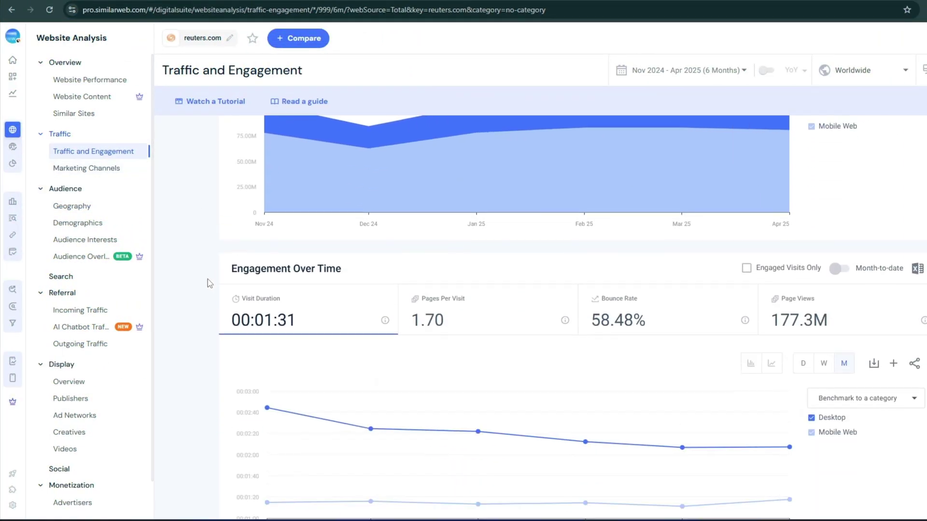
scroll(208, 285, "down", 2)
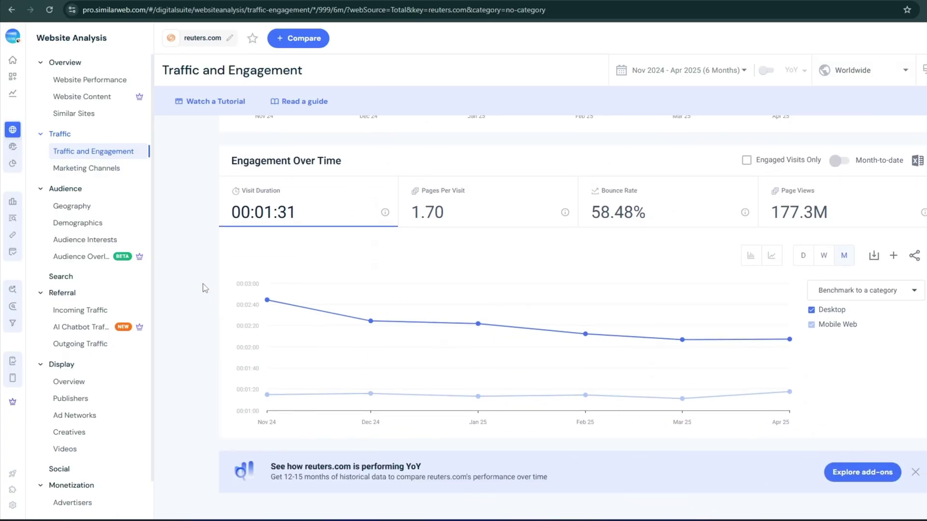
left_click(87, 168)
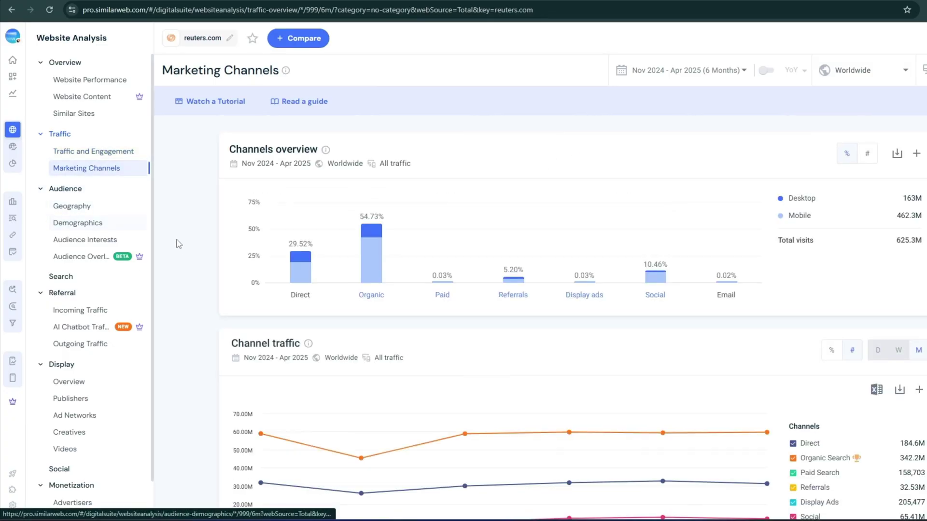
scroll(174, 242, "down", 2)
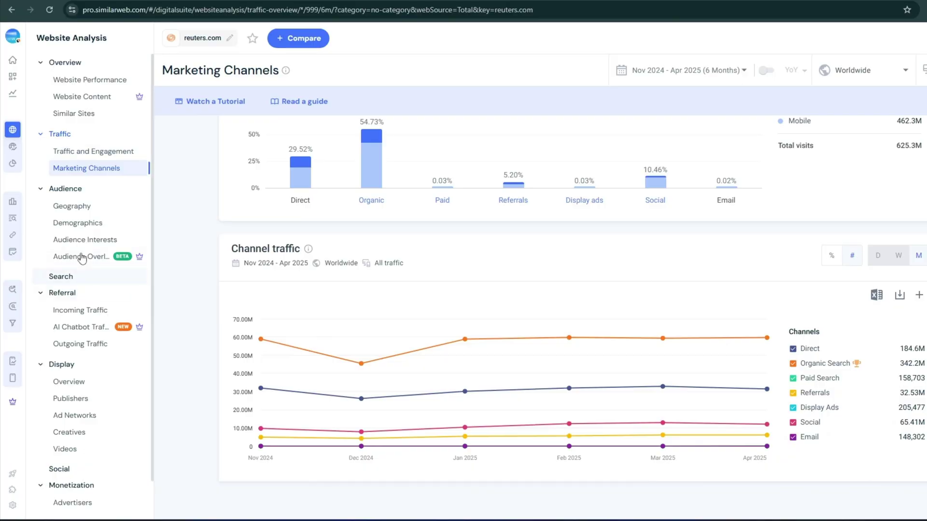